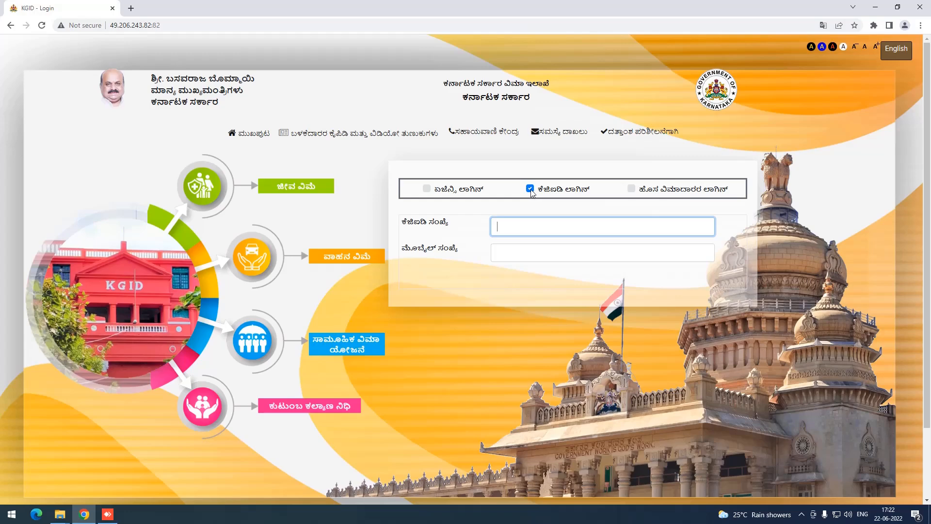
# Enter the employee's KGID number on the KGID login form.
pyautogui.click(903, 53)
pyautogui.click(904, 53)
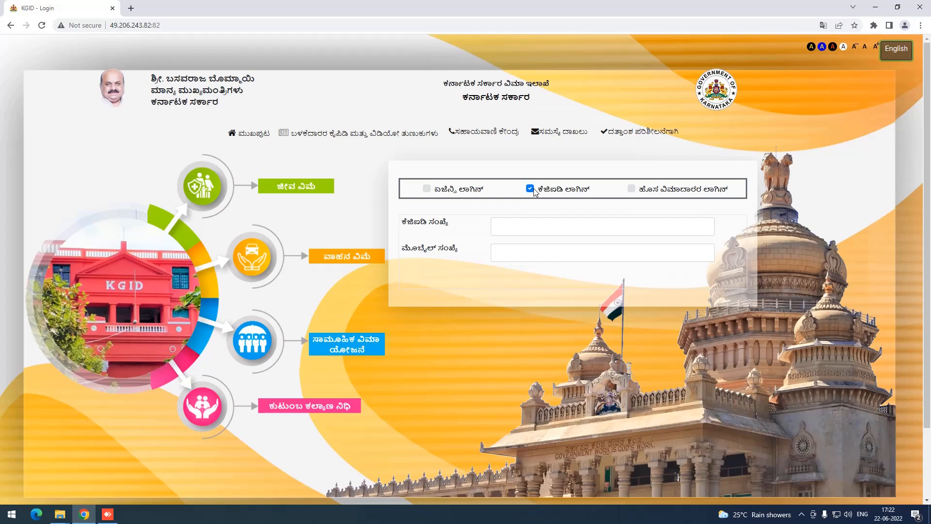
pyautogui.click(508, 229)
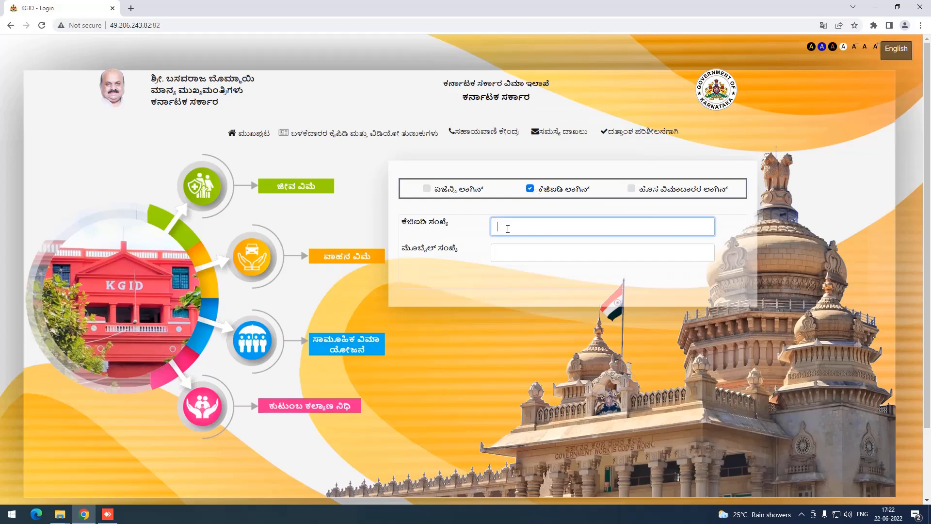
# Generate a one-time password, then fill in the OTP and captcha.
pyautogui.click(519, 252)
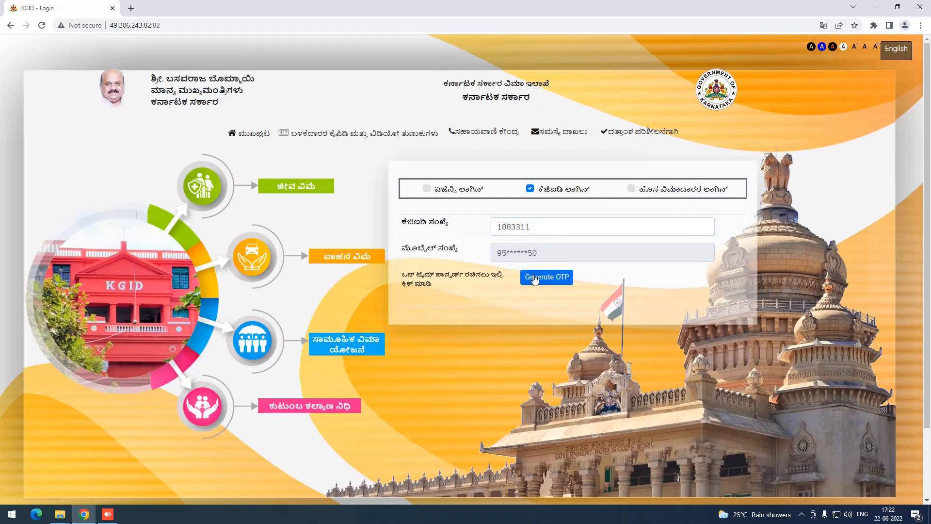
pyautogui.click(541, 277)
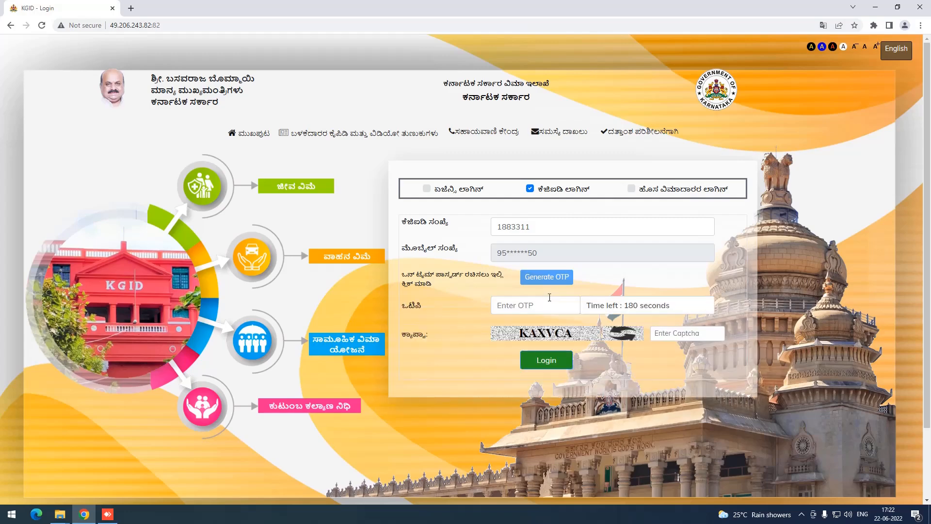
pyautogui.click(536, 303)
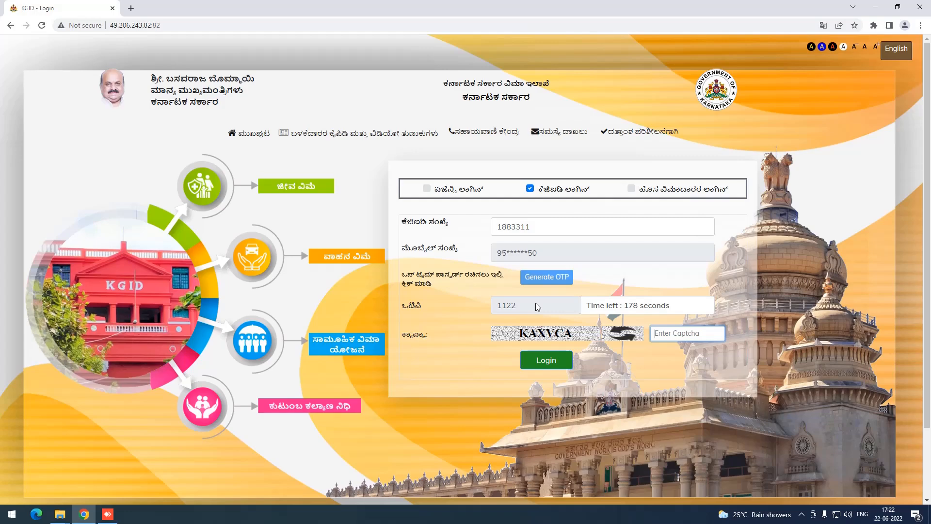
# Sign in and switch the user category to DDO.
pyautogui.click(550, 364)
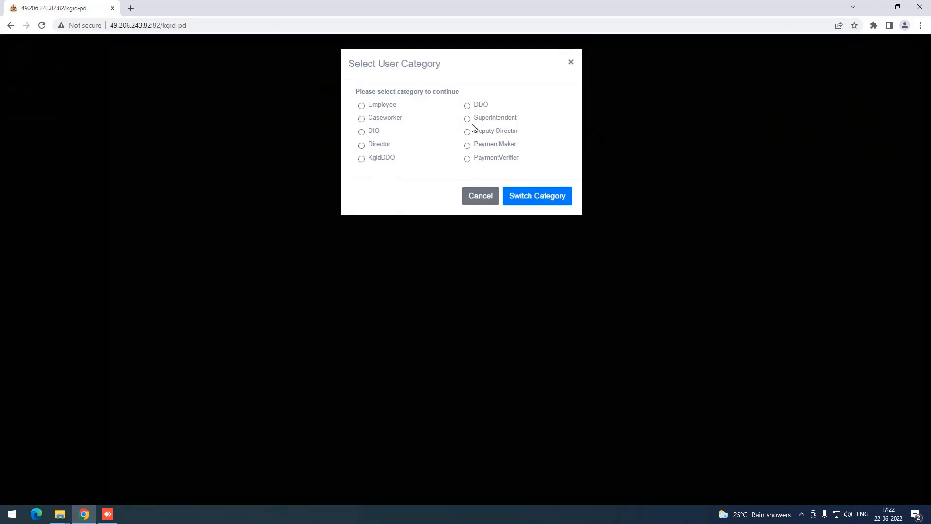
pyautogui.click(467, 106)
pyautogui.click(523, 195)
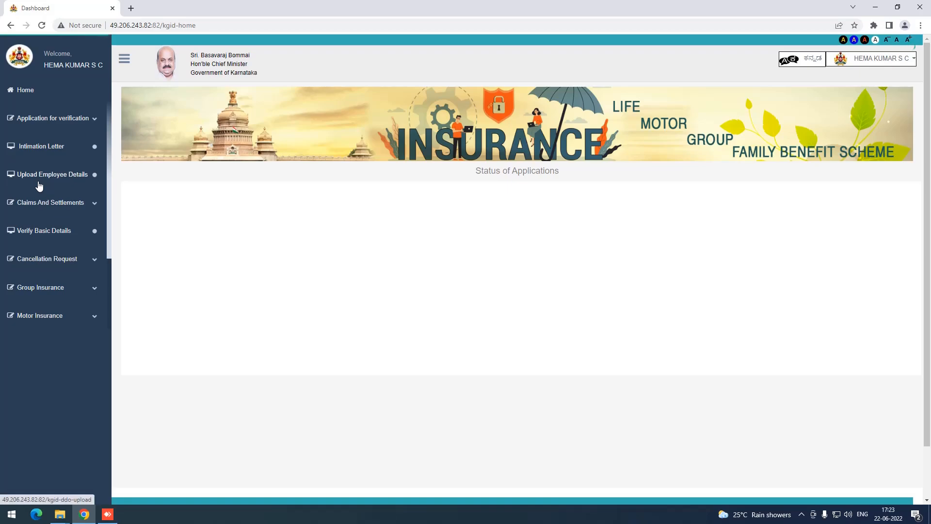
# Open the one pending GIS application for verification under Group Insurance.
pyautogui.click(53, 288)
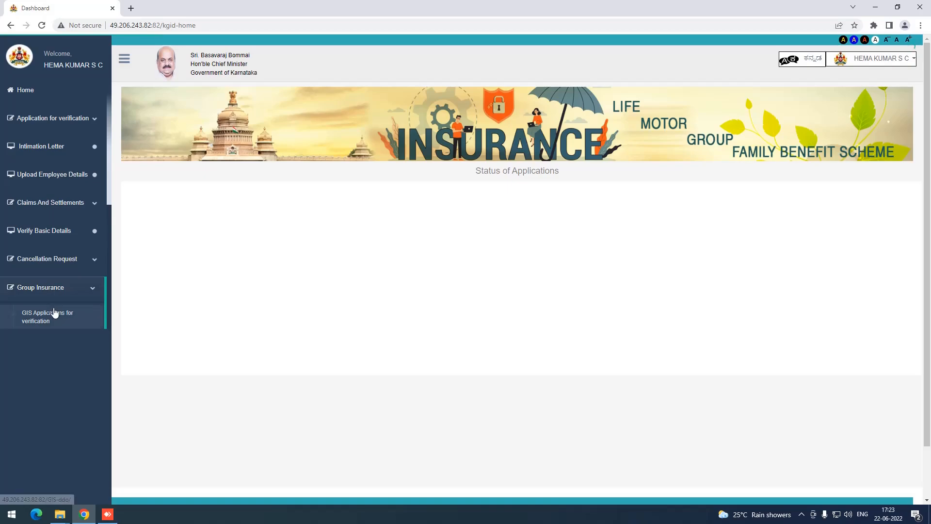
pyautogui.scroll(-2, 52, 310)
pyautogui.click(51, 224)
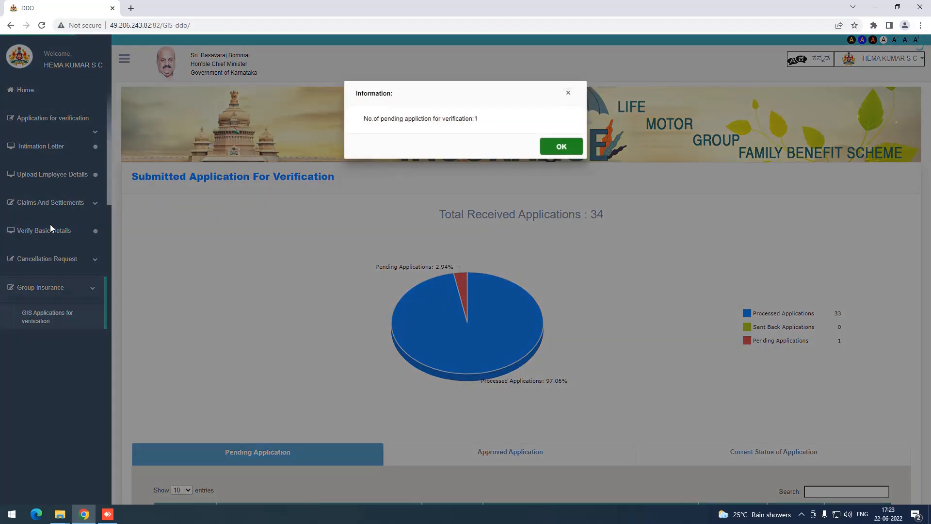
pyautogui.click(564, 150)
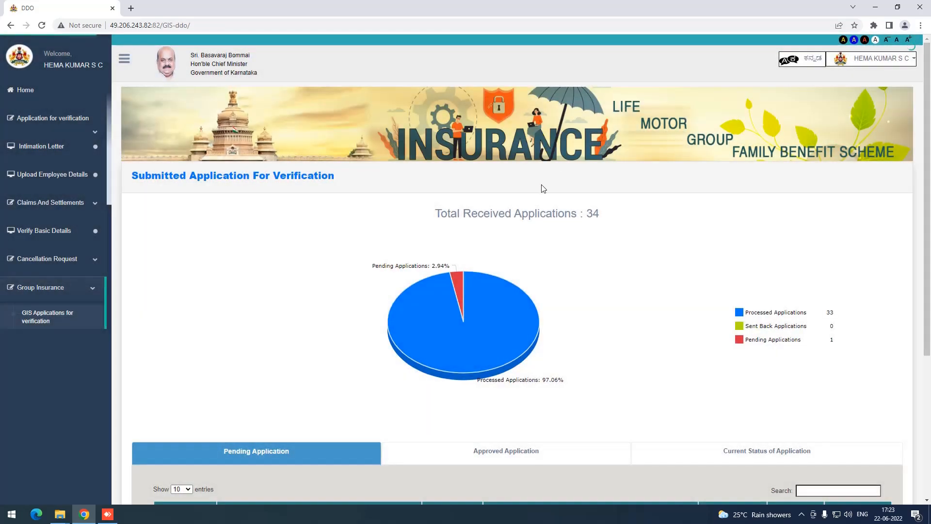
pyautogui.scroll(-3, 493, 284)
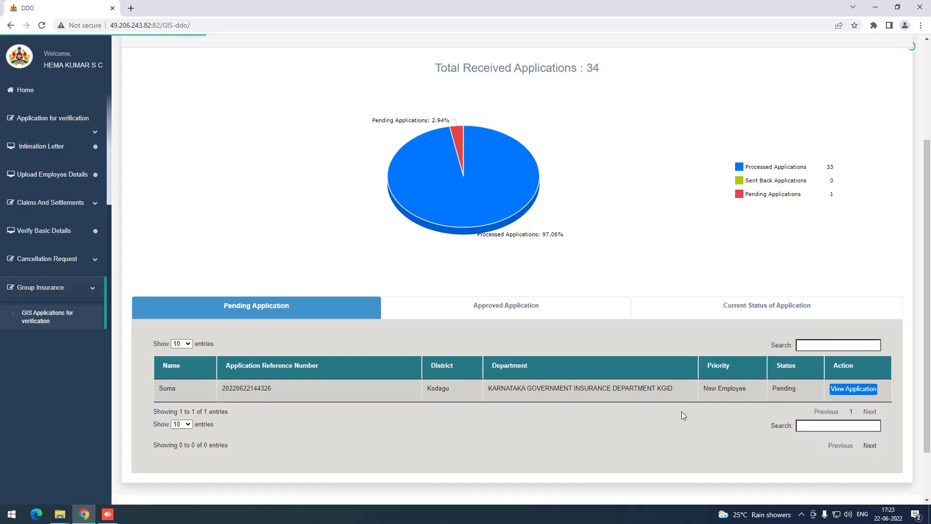
pyautogui.click(856, 389)
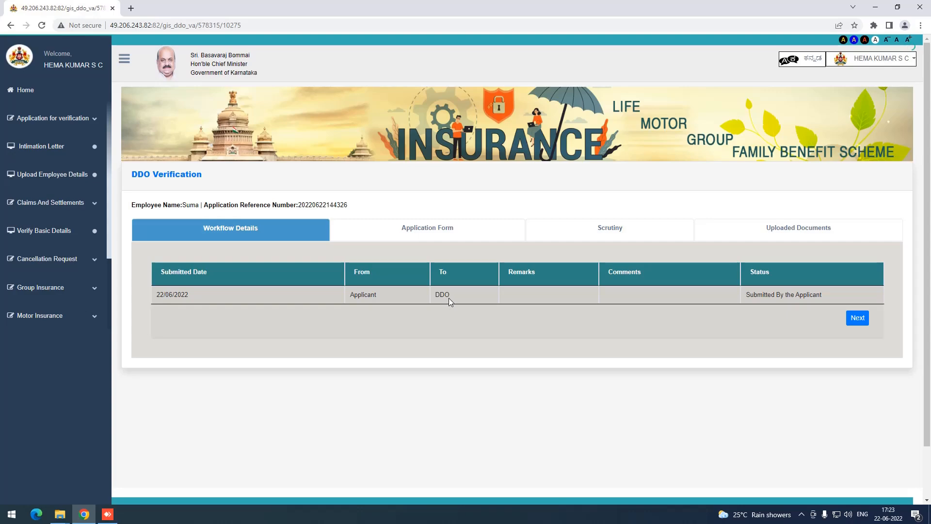
# Move to the Application Form section and open the submitted application form PDF.
pyautogui.click(858, 318)
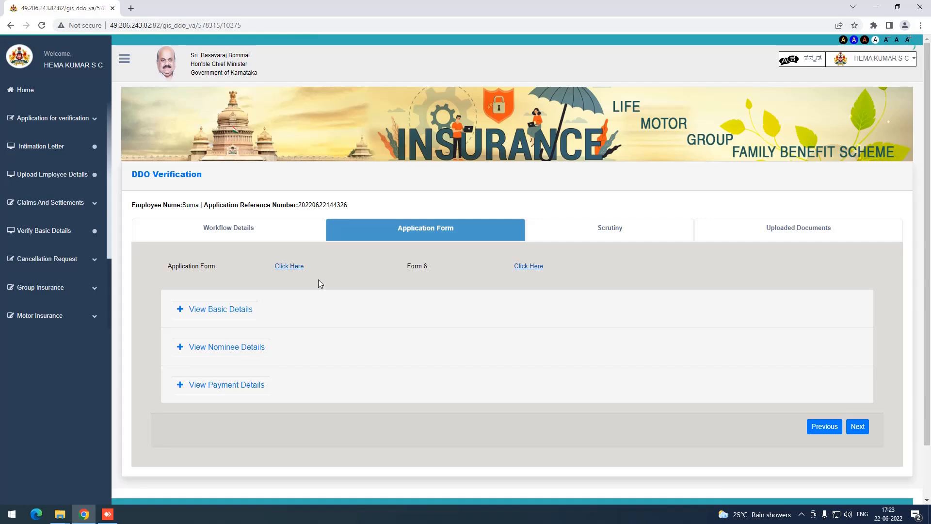
pyautogui.click(299, 270)
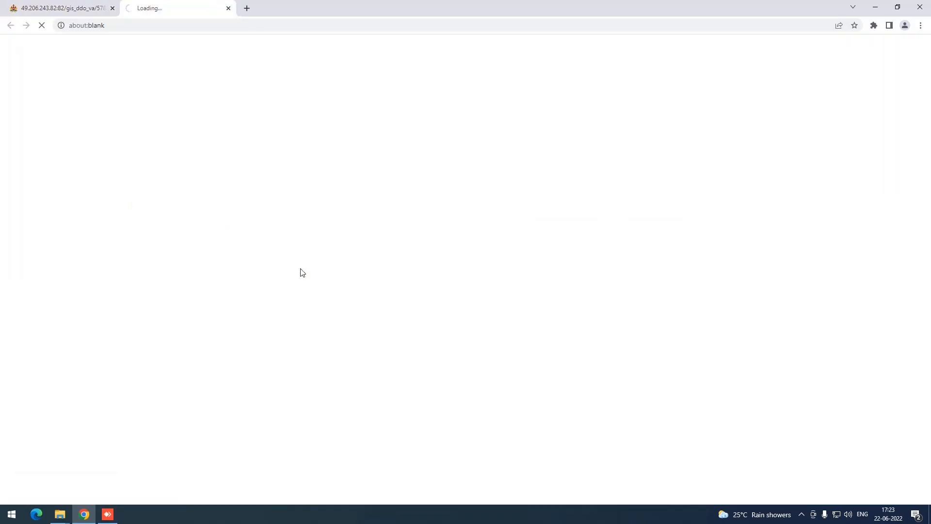
pyautogui.scroll(-2, 497, 332)
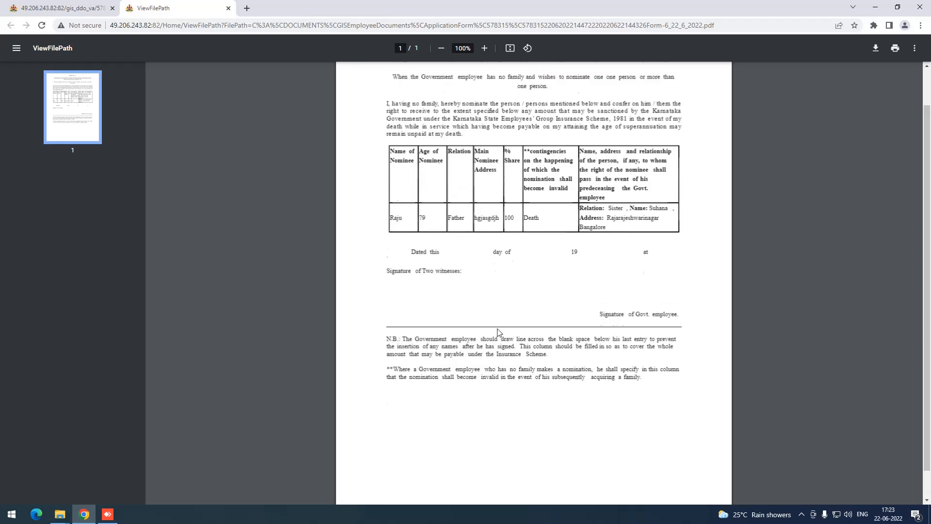
pyautogui.scroll(3, 497, 332)
pyautogui.hotkey('ctrl', 'Tab')
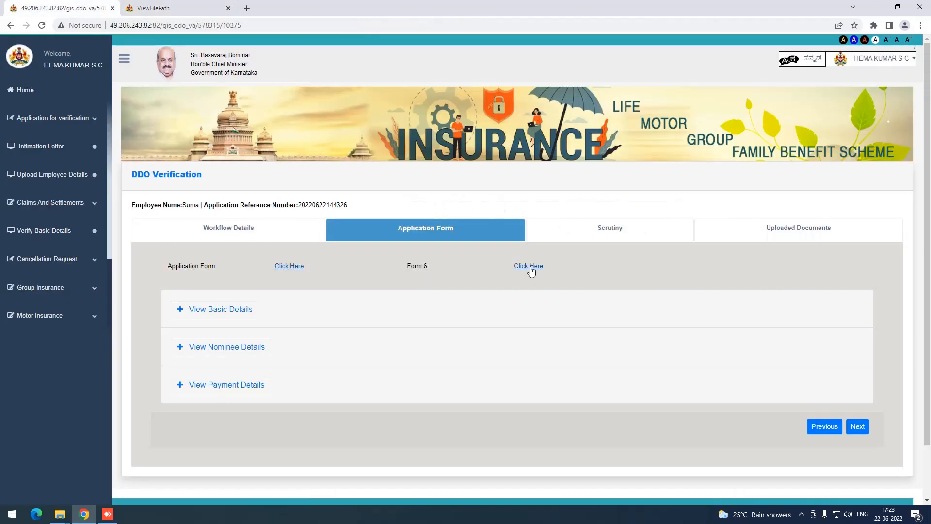
# Open the nomination form PDF, then return to the verification tab.
pyautogui.click(529, 266)
pyautogui.scroll(-2, 492, 274)
pyautogui.scroll(2, 494, 282)
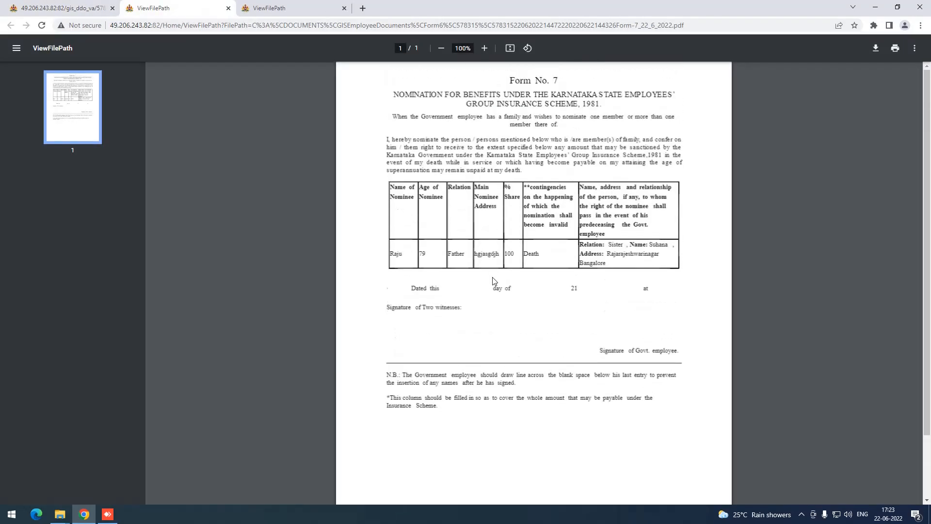
pyautogui.scroll(-2, 494, 281)
pyautogui.click(86, 9)
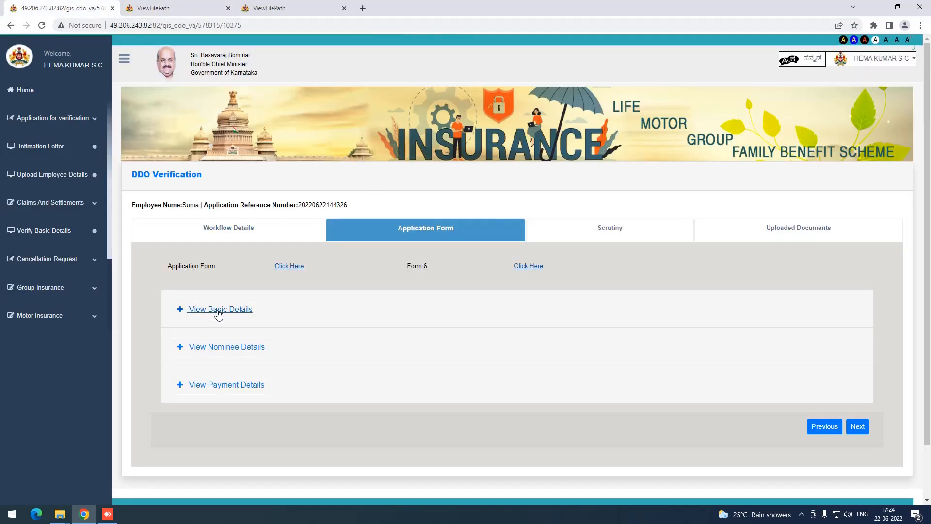
# Mark the basic, nominee and payment details as Verified and continue to Scrutiny.
pyautogui.click(216, 310)
pyautogui.scroll(-1, 221, 303)
pyautogui.scroll(-4, 225, 297)
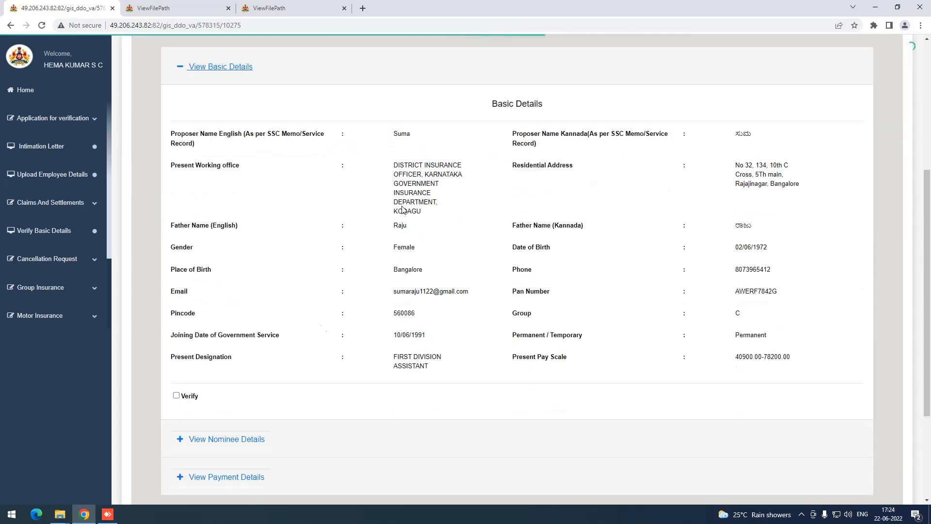
pyautogui.click(176, 395)
pyautogui.scroll(-3, 254, 368)
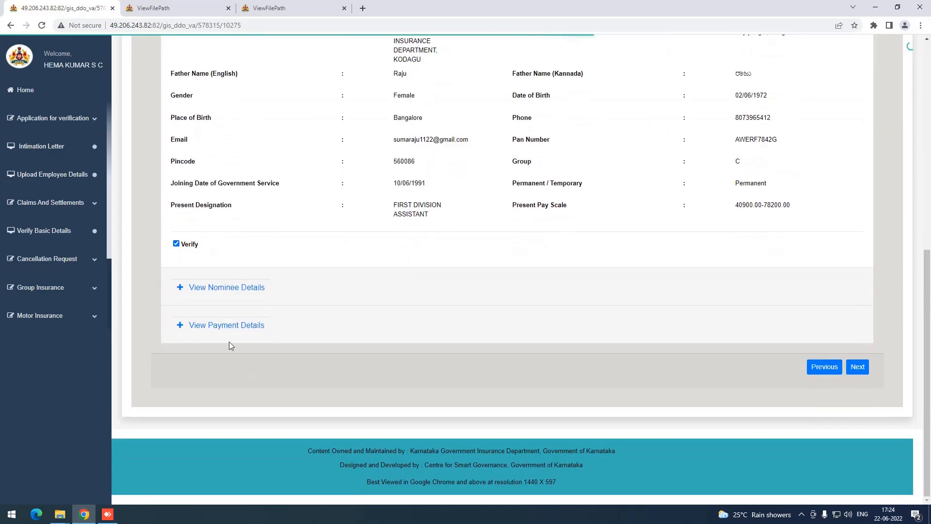
pyautogui.click(220, 291)
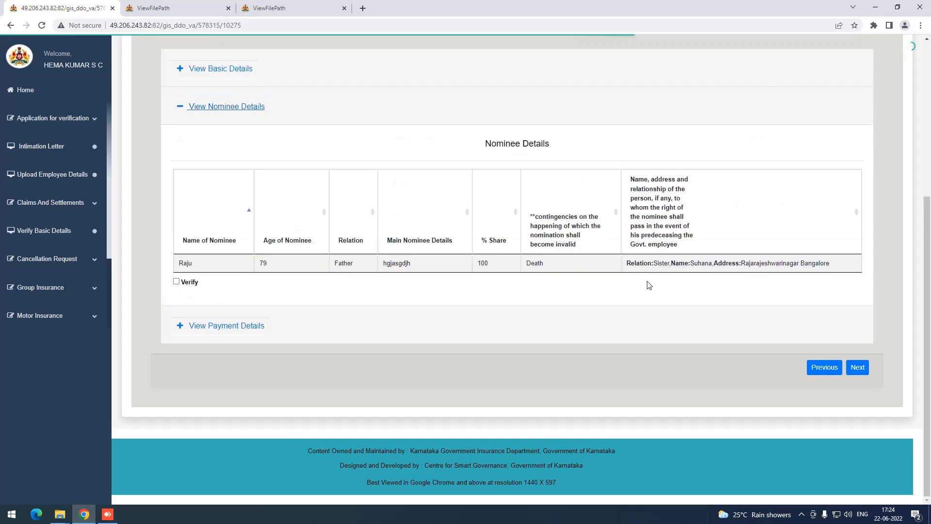
pyautogui.click(176, 281)
pyautogui.click(215, 330)
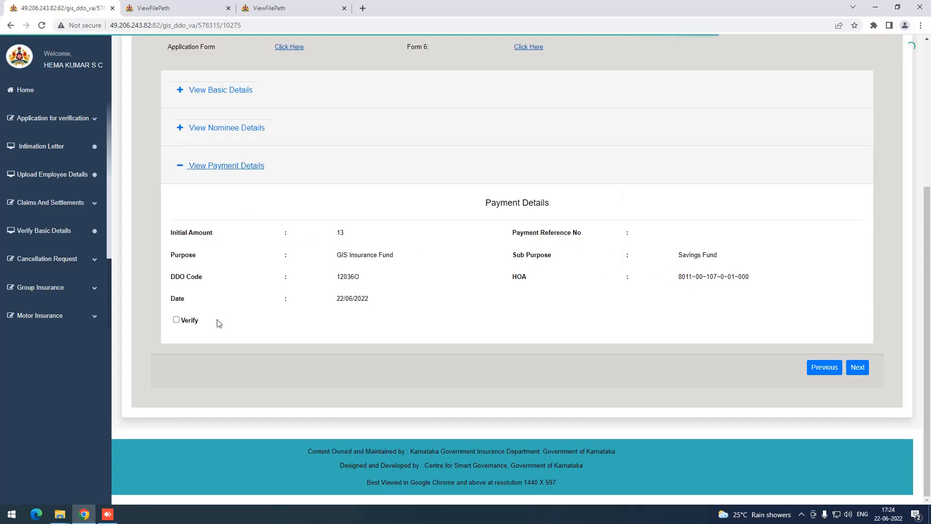
pyautogui.click(176, 320)
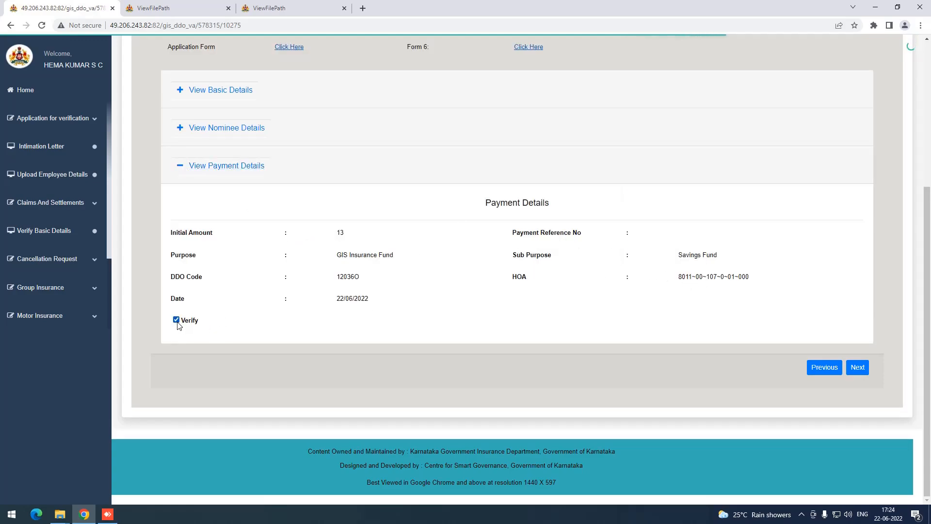
pyautogui.click(855, 370)
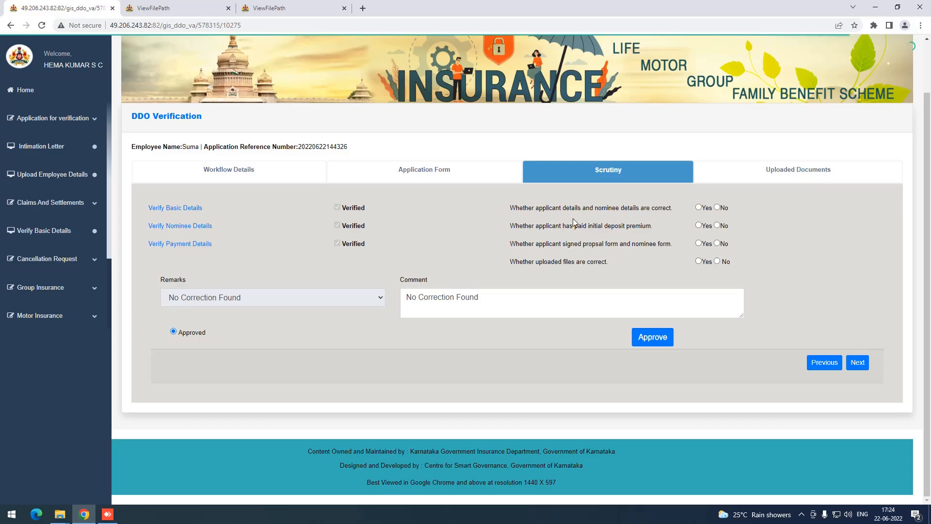
# Answer Yes to all scrutiny questions, then approve the application and confirm.
pyautogui.click(699, 208)
pyautogui.click(698, 225)
pyautogui.click(698, 262)
pyautogui.click(717, 261)
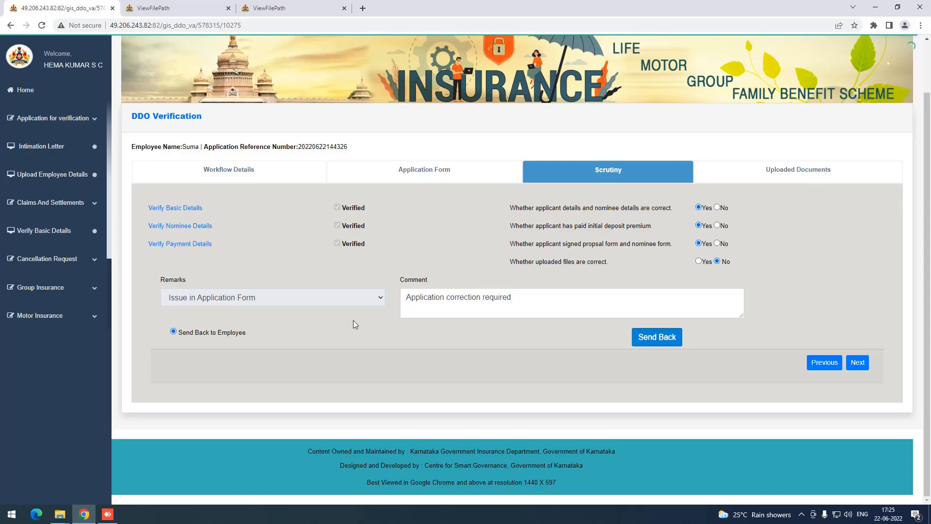
pyautogui.click(699, 261)
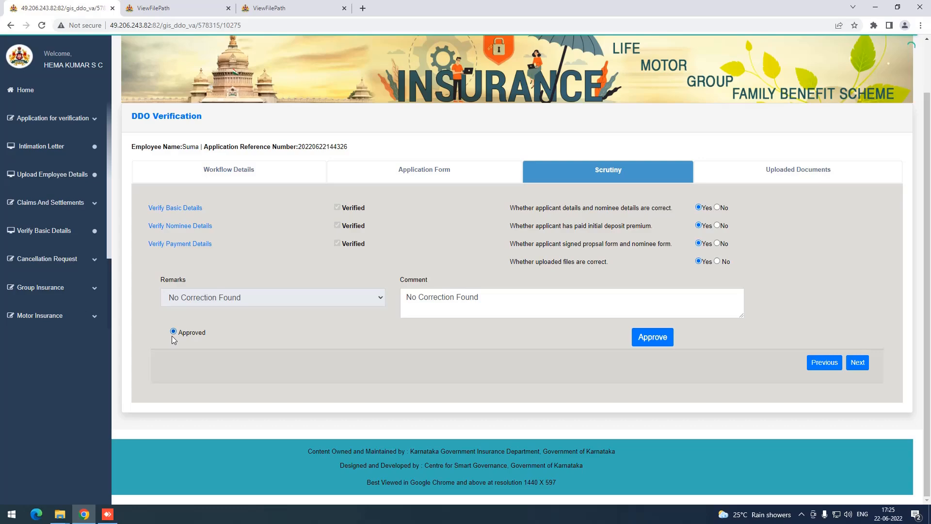
pyautogui.click(653, 338)
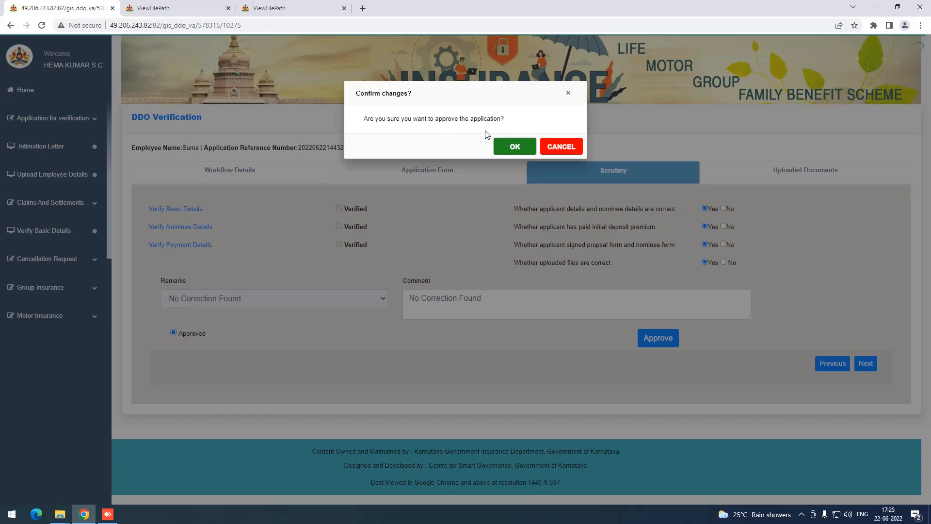
pyautogui.click(512, 147)
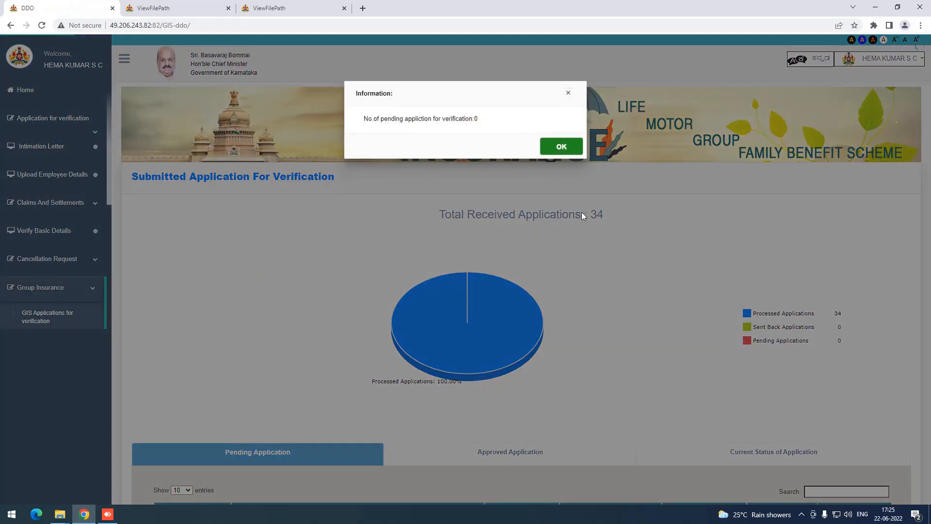
# Search the Approved Application list by the applicant's name.
pyautogui.click(560, 155)
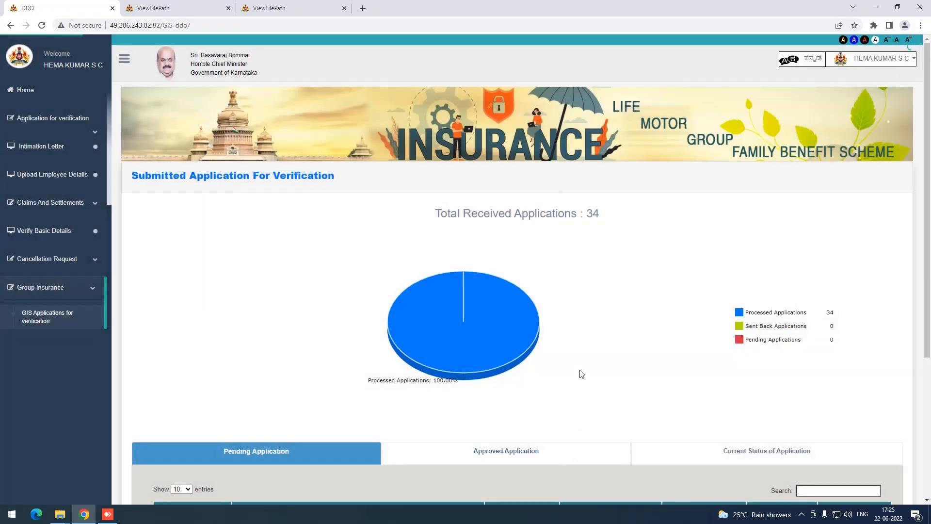
pyautogui.click(518, 458)
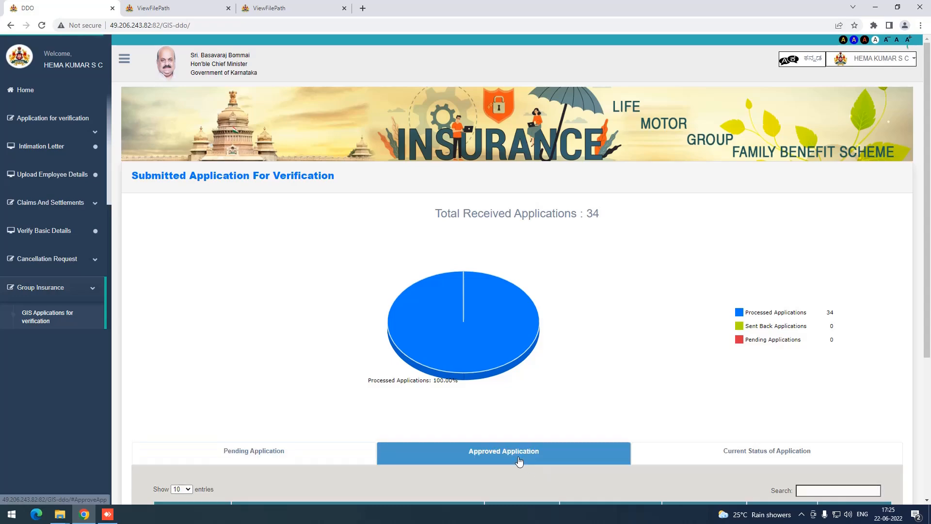
pyautogui.scroll(-6, 505, 408)
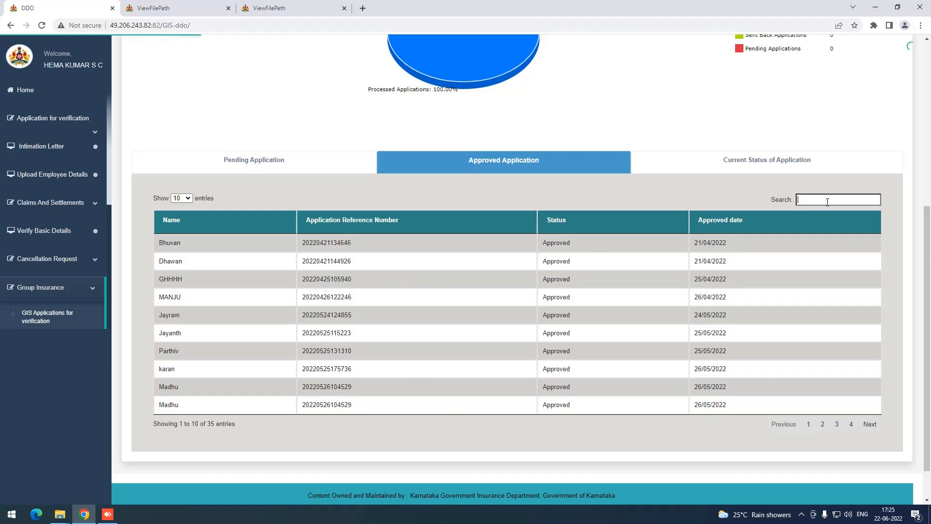
pyautogui.write('Sum')
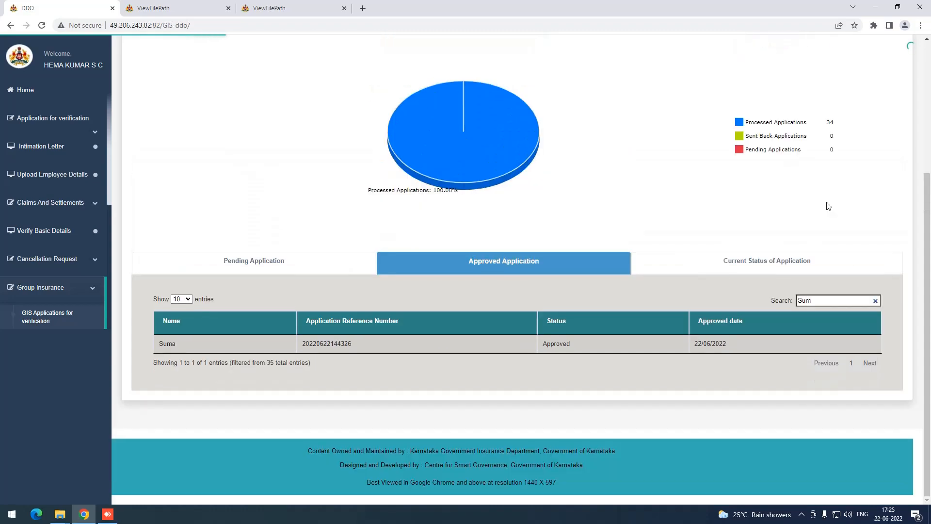